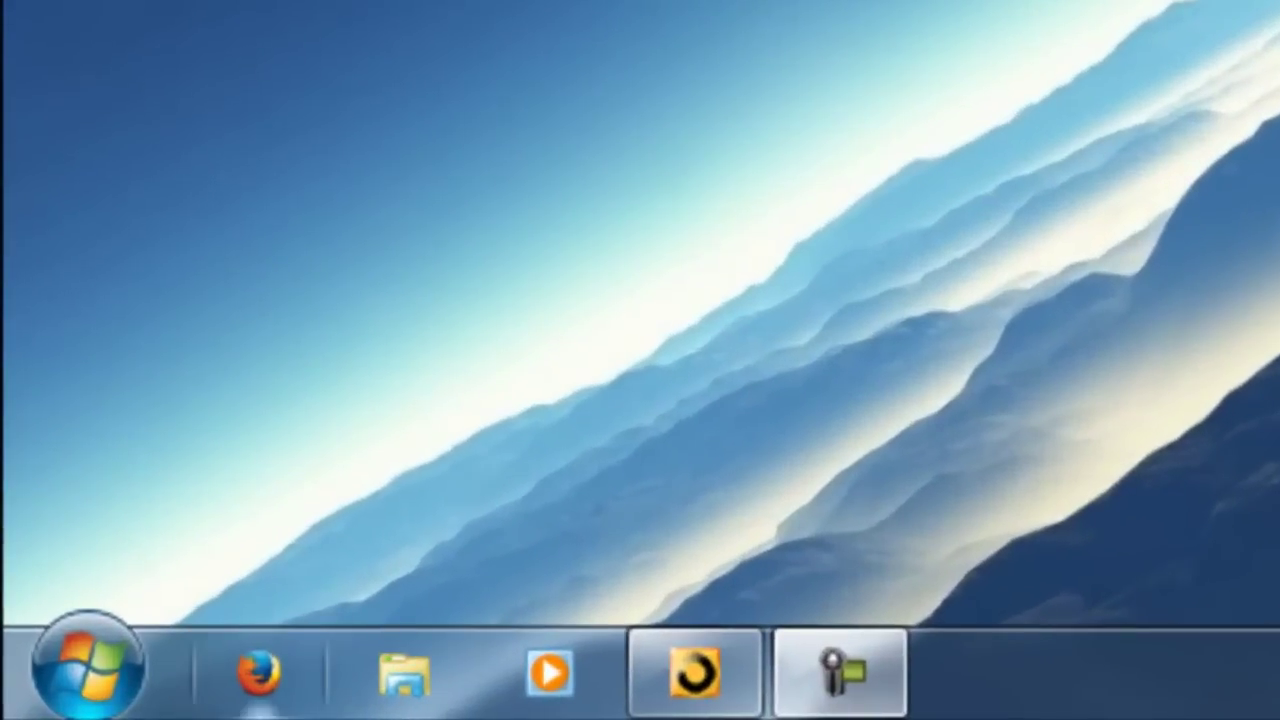
# Step: Open Firefox, go to the router page at 192.168.1.1, and log in with the prefilled credentials
pyautogui.click(258, 672)
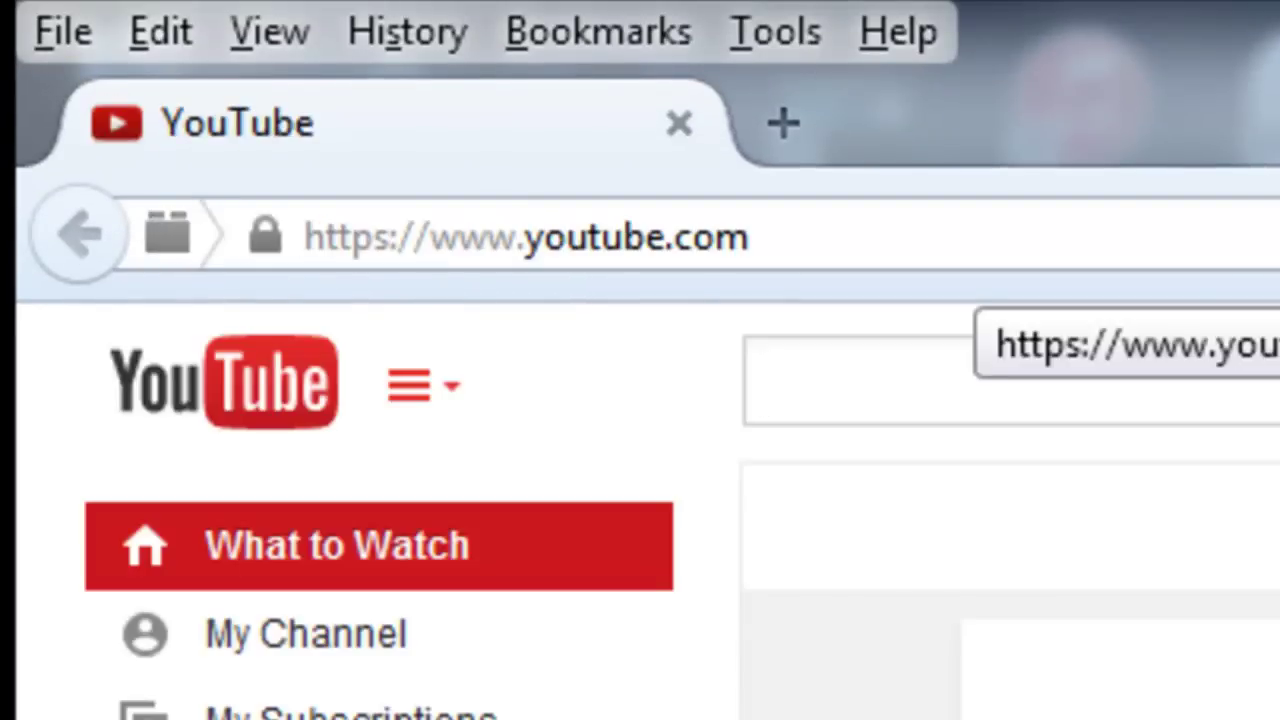
pyautogui.click(972, 240)
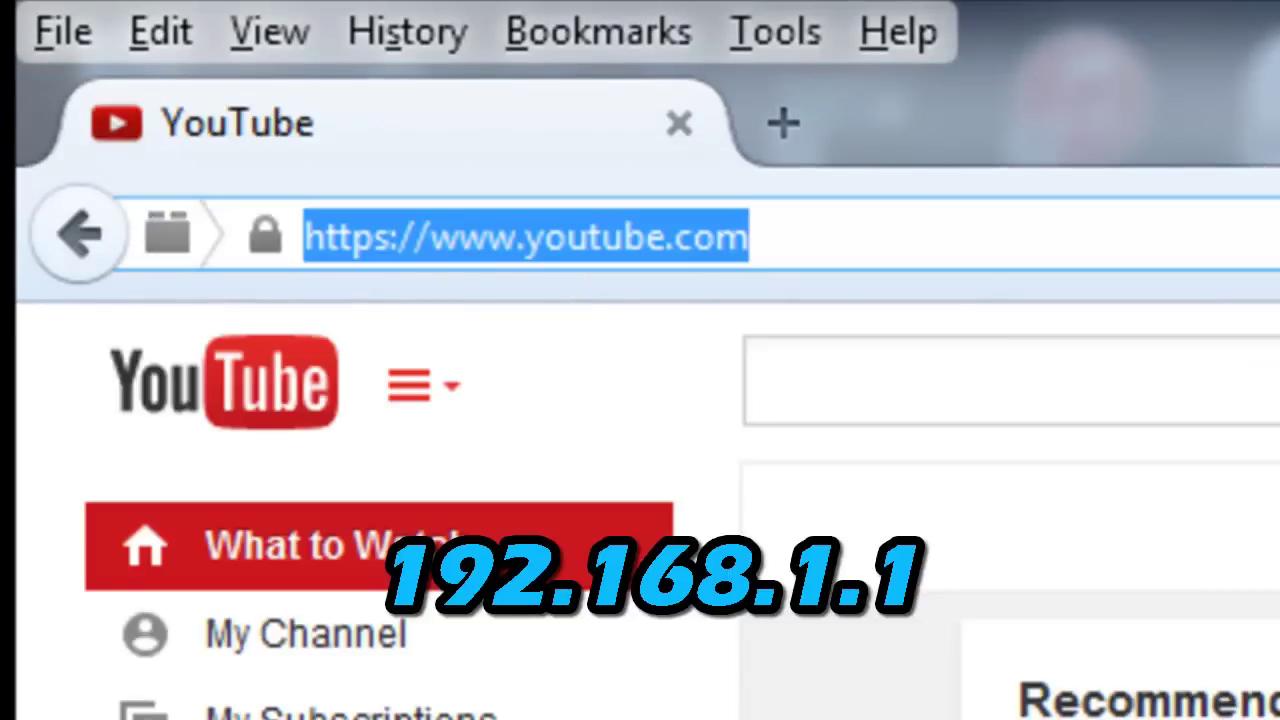
pyautogui.write('192.168')
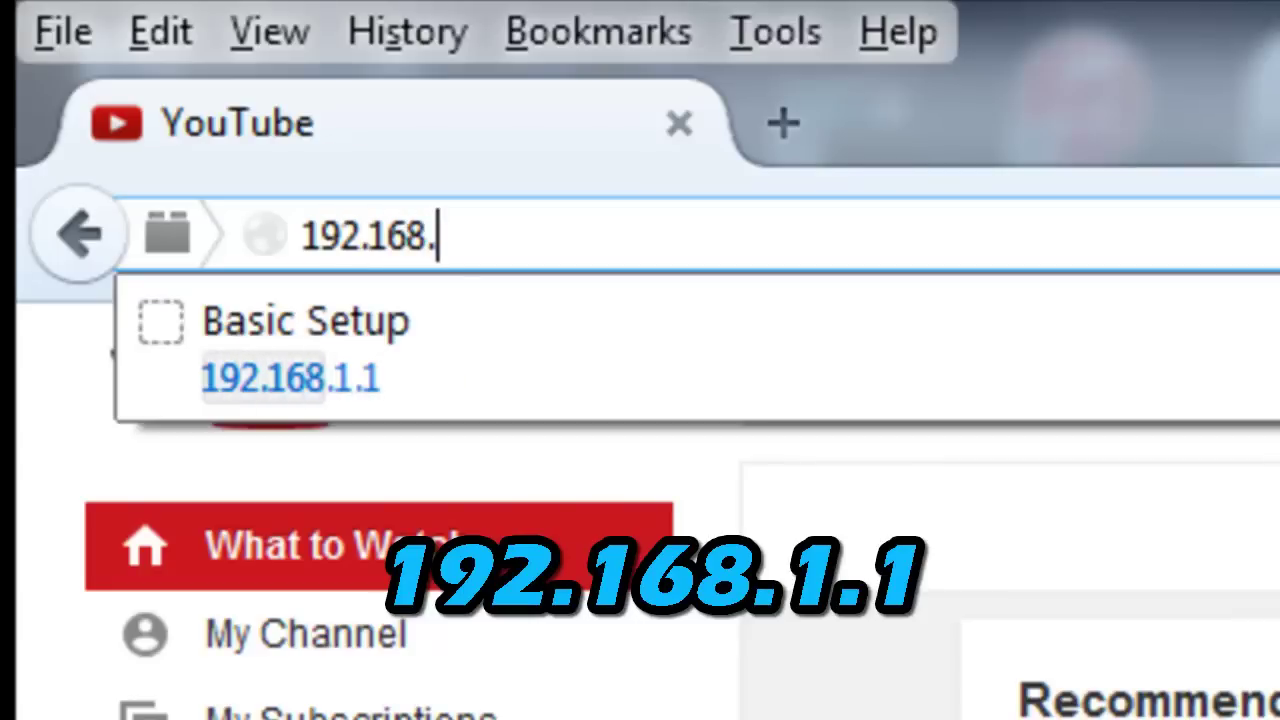
pyautogui.write('.1.1')
pyautogui.press('Return')
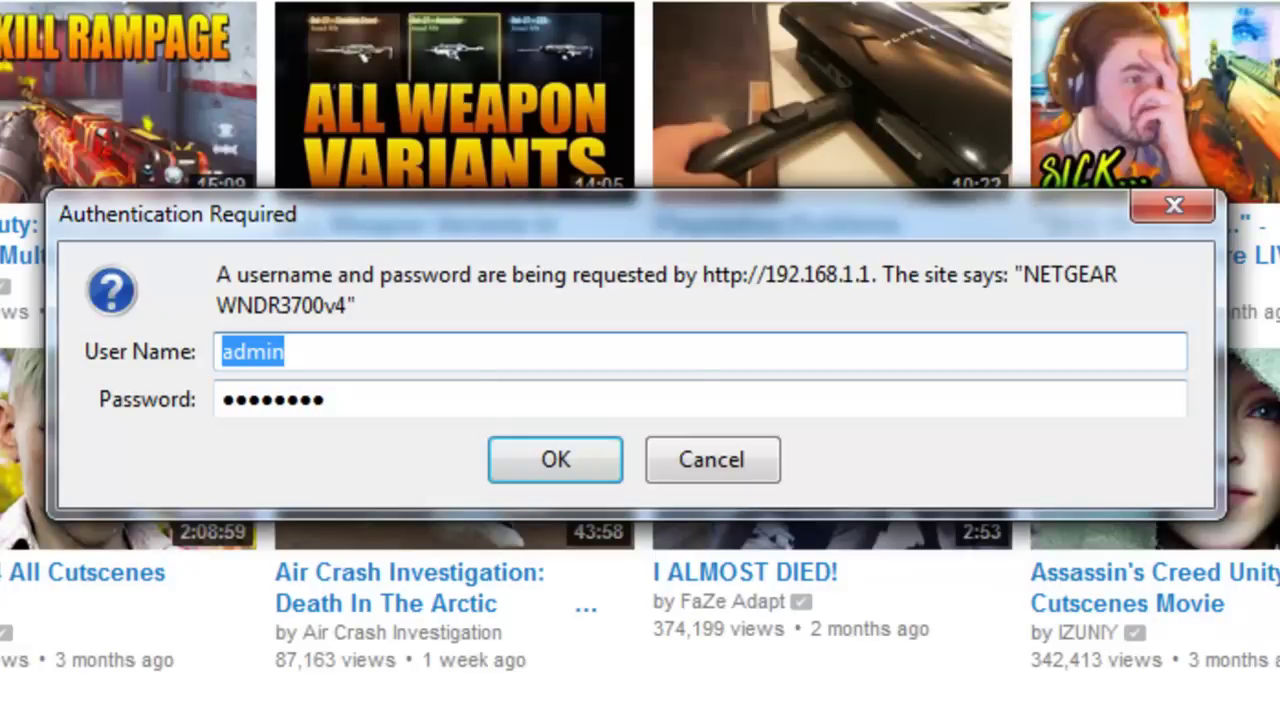
pyautogui.click(555, 460)
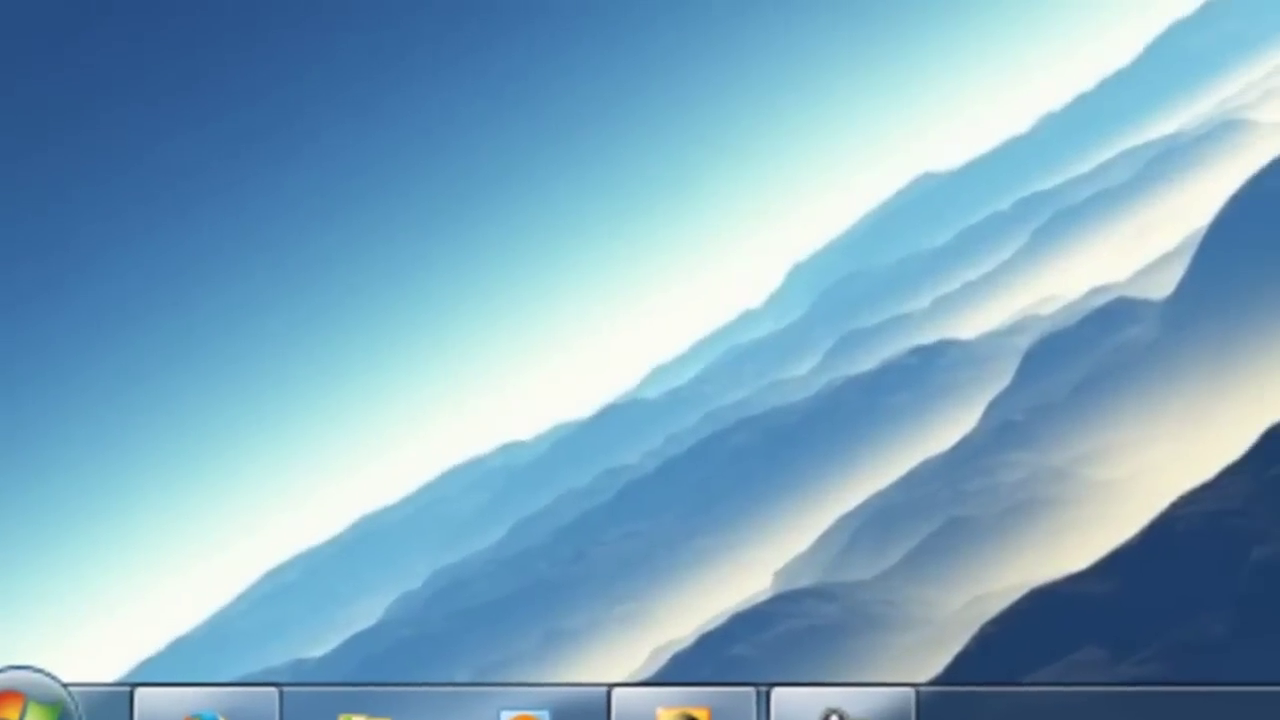
# Step: Open the connection details of the NETGEAR52 wireless network from the Network and Sharing Center in Control Panel
pyautogui.click(73, 663)
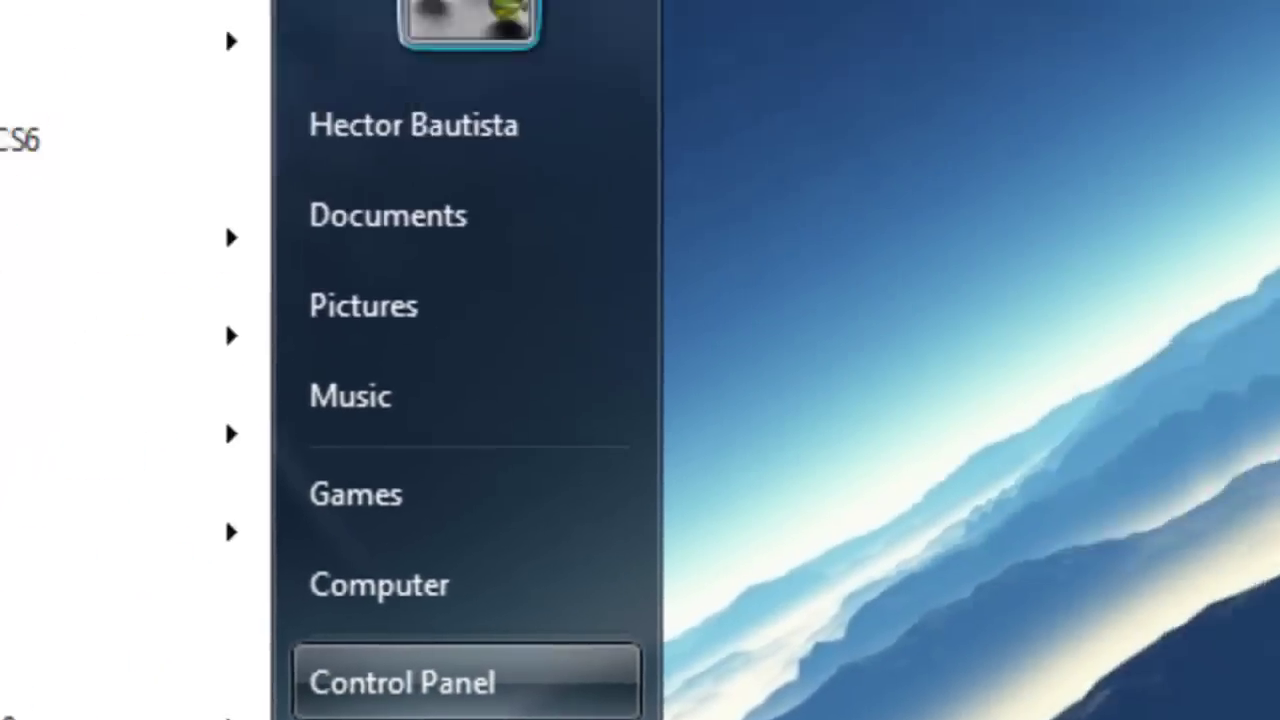
pyautogui.click(656, 400)
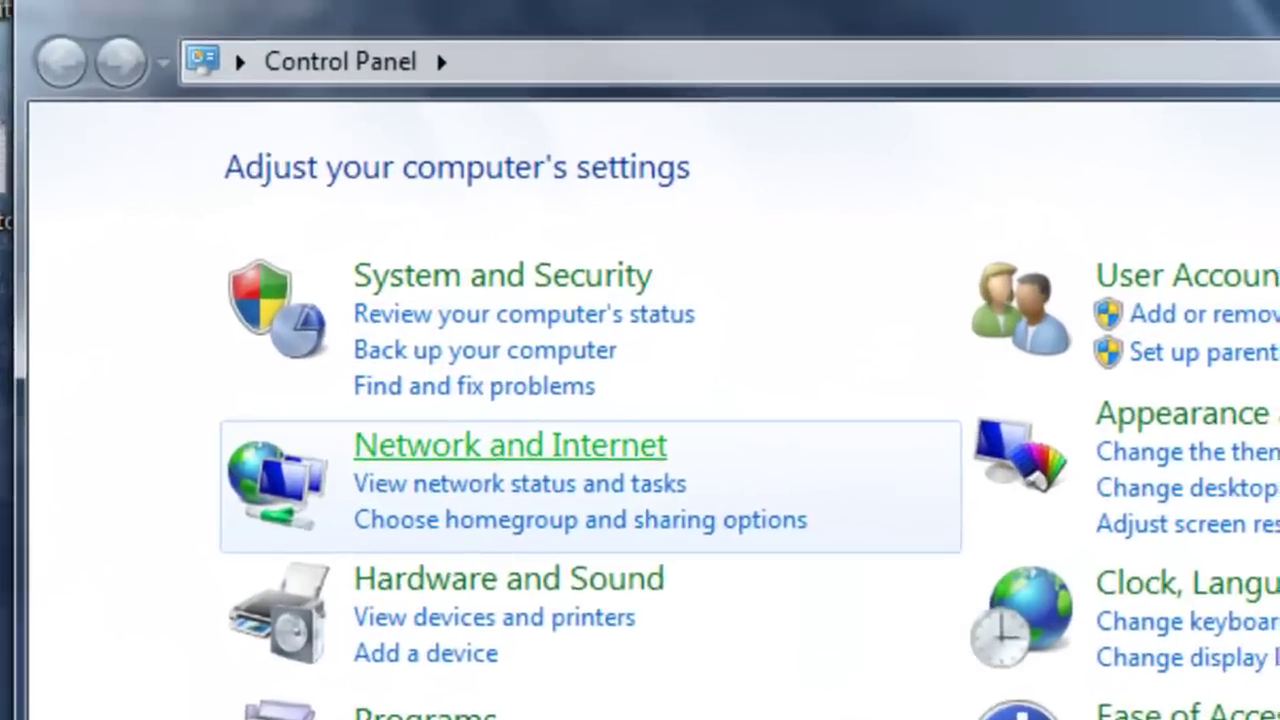
pyautogui.click(510, 445)
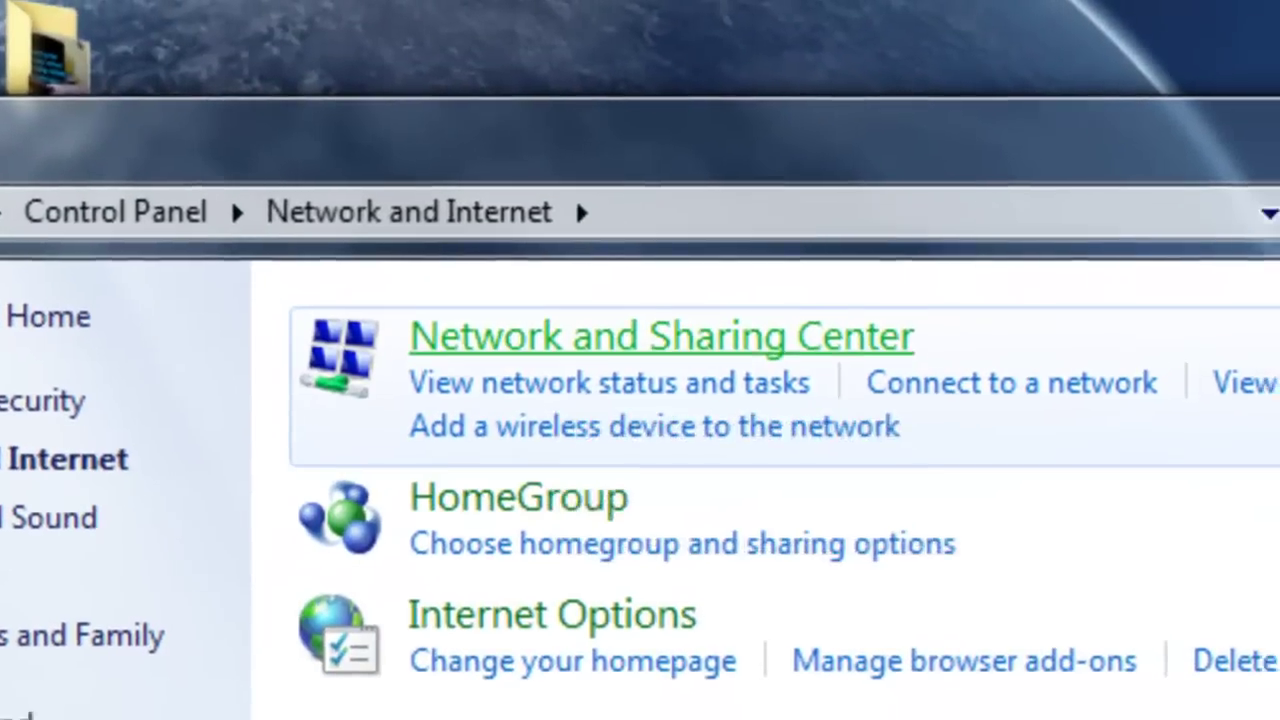
pyautogui.click(660, 337)
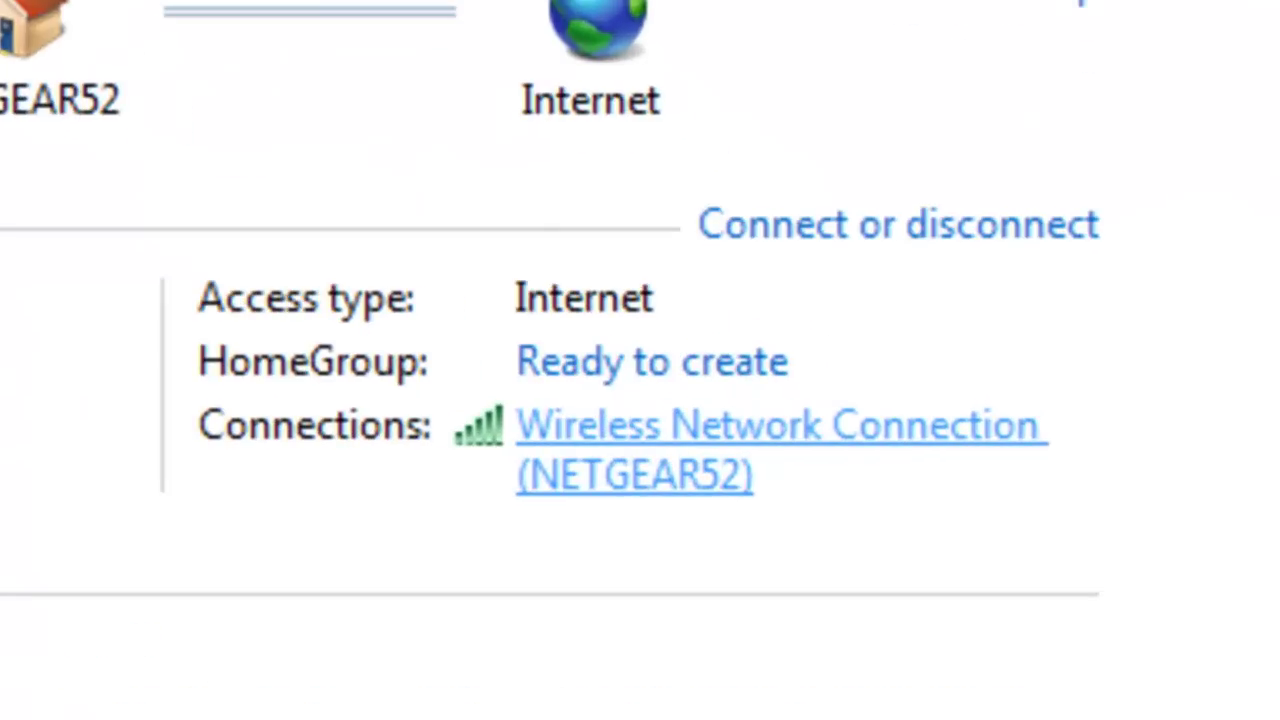
pyautogui.click(870, 432)
pyautogui.click(366, 646)
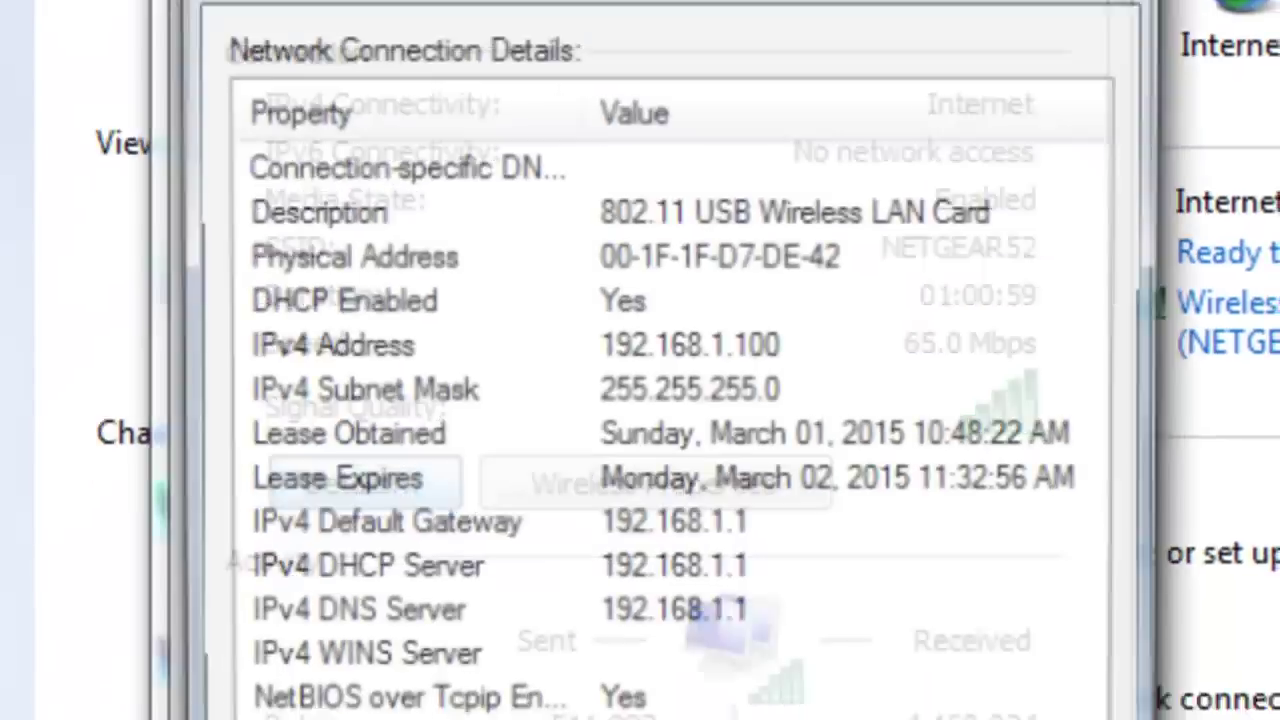
# Step: Read the IPv4 default gateway in the network connection details, and close all the network windows
pyautogui.click(400, 345)
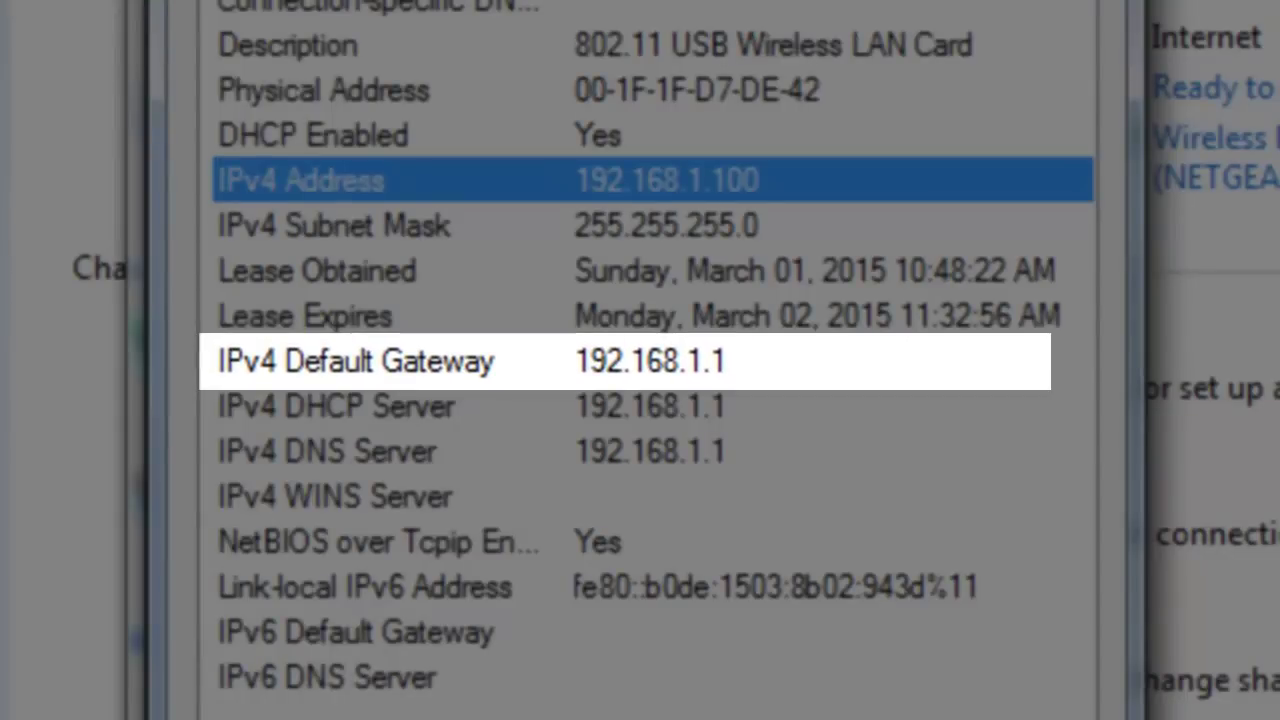
pyautogui.click(400, 361)
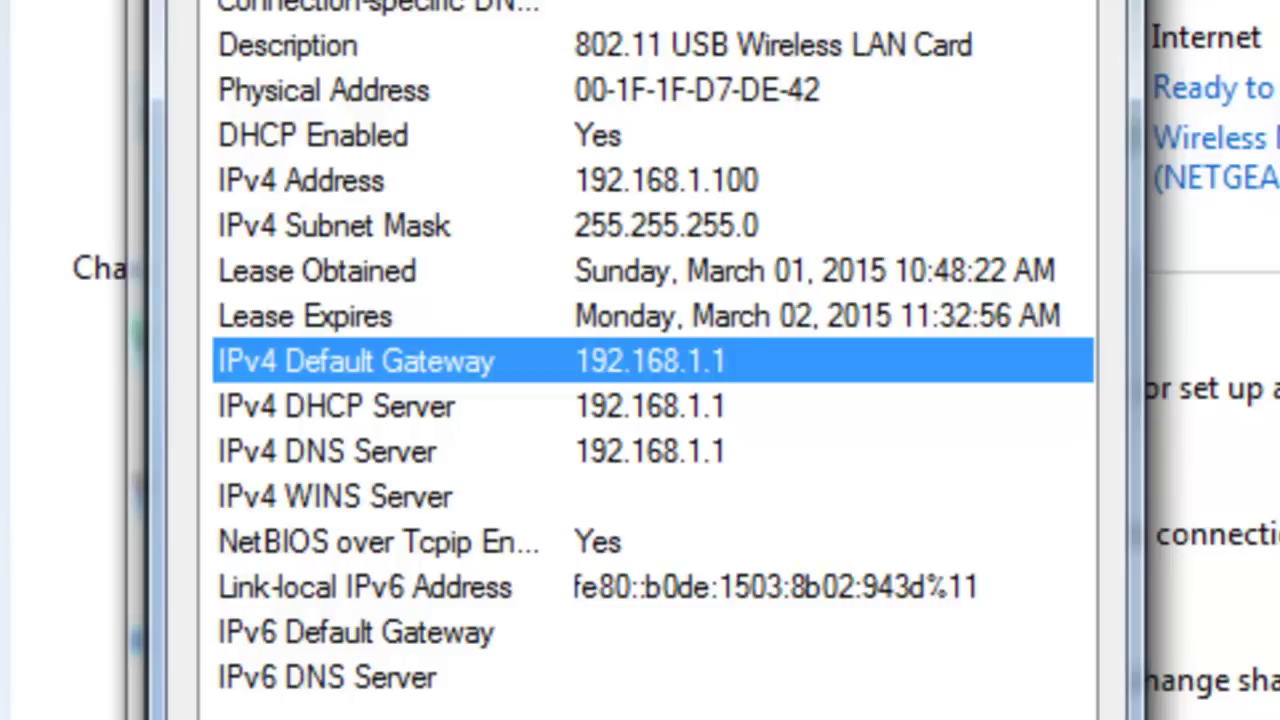
pyautogui.press('Escape')
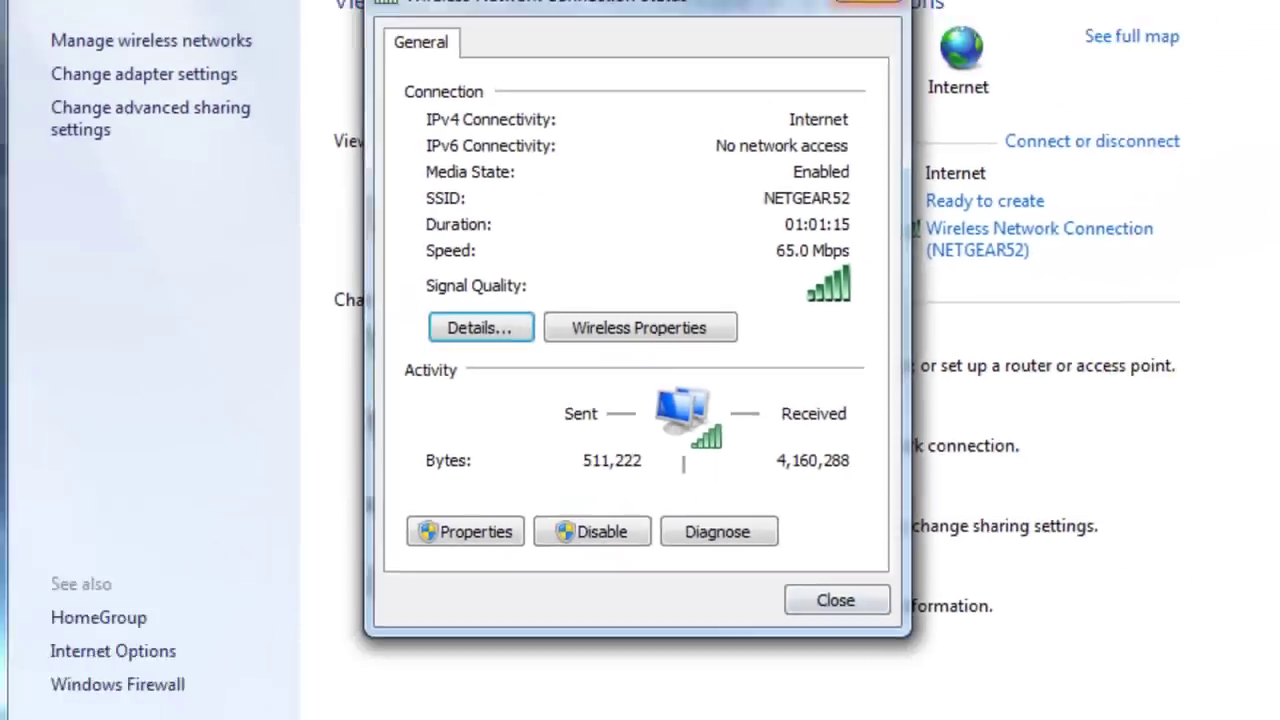
pyautogui.press('Escape')
pyautogui.click(1027, 56)
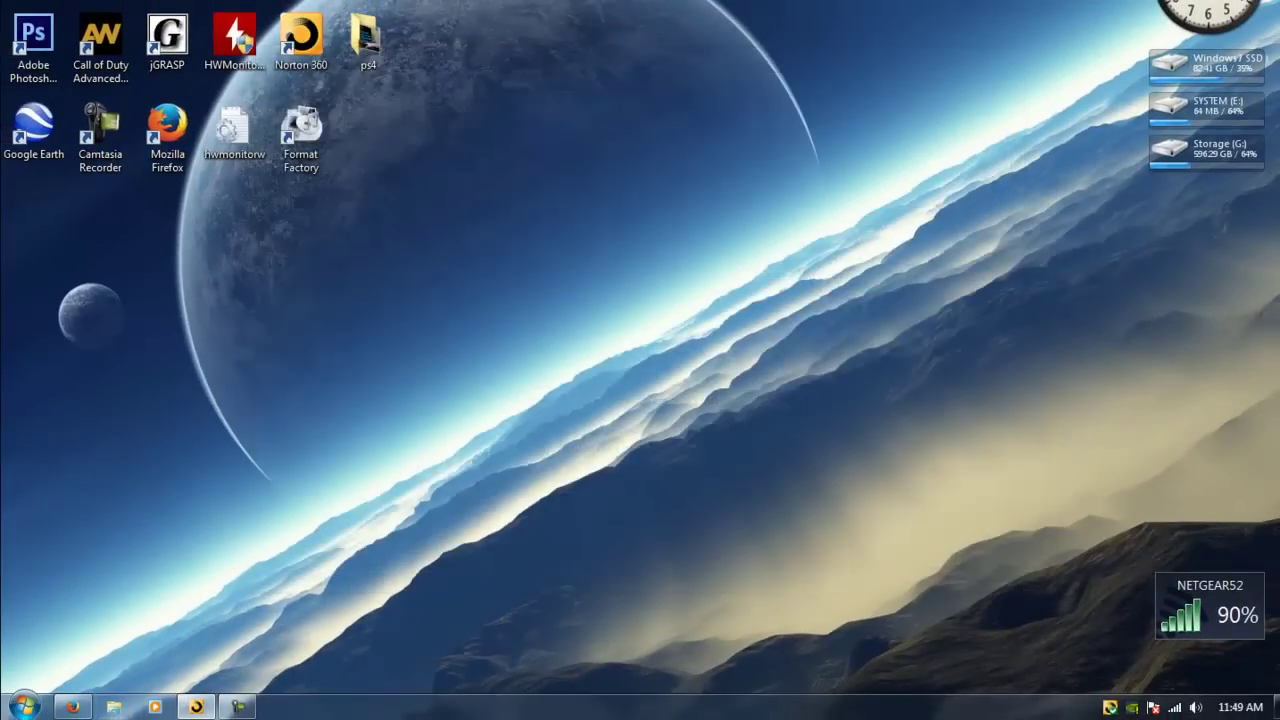
# Step: Switch back to Firefox and open Wireless Settings under the router's Advanced Setup
pyautogui.click(73, 707)
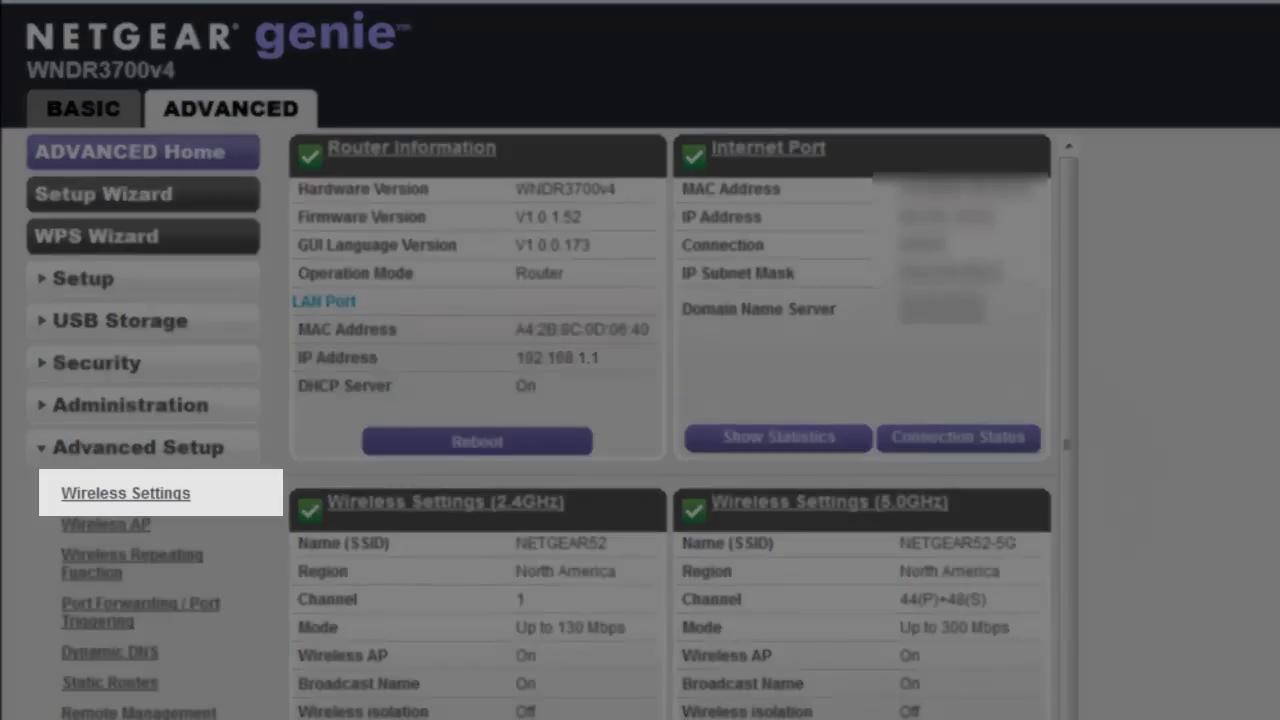
pyautogui.click(126, 493)
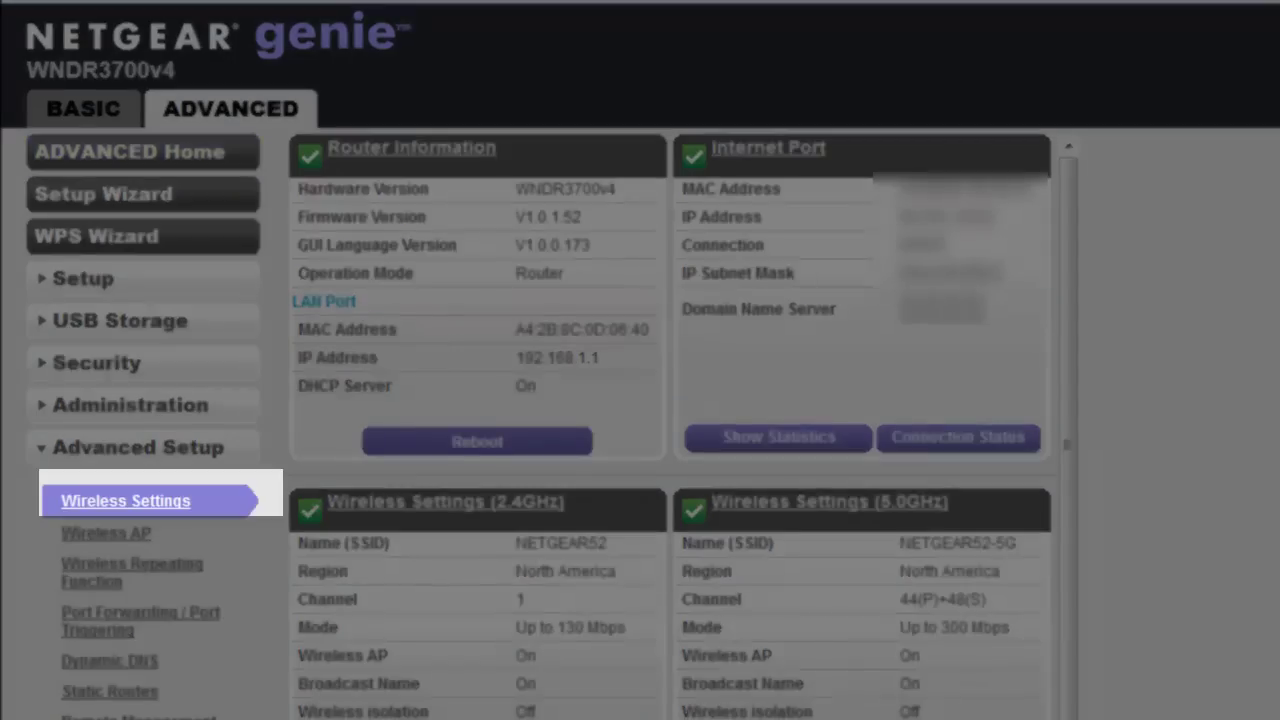
pyautogui.scroll(-3, 782, 457)
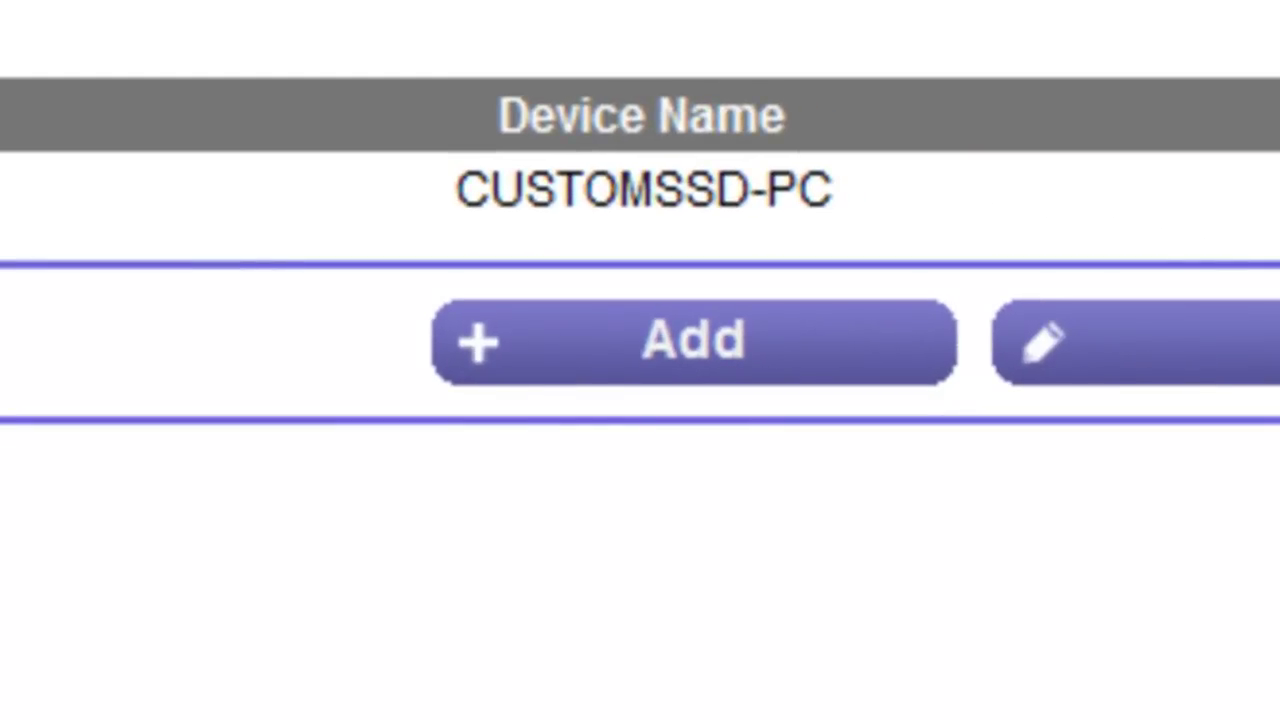
# Step: Open the form for adding a wireless card to the access list and select the unknown device
pyautogui.click(694, 341)
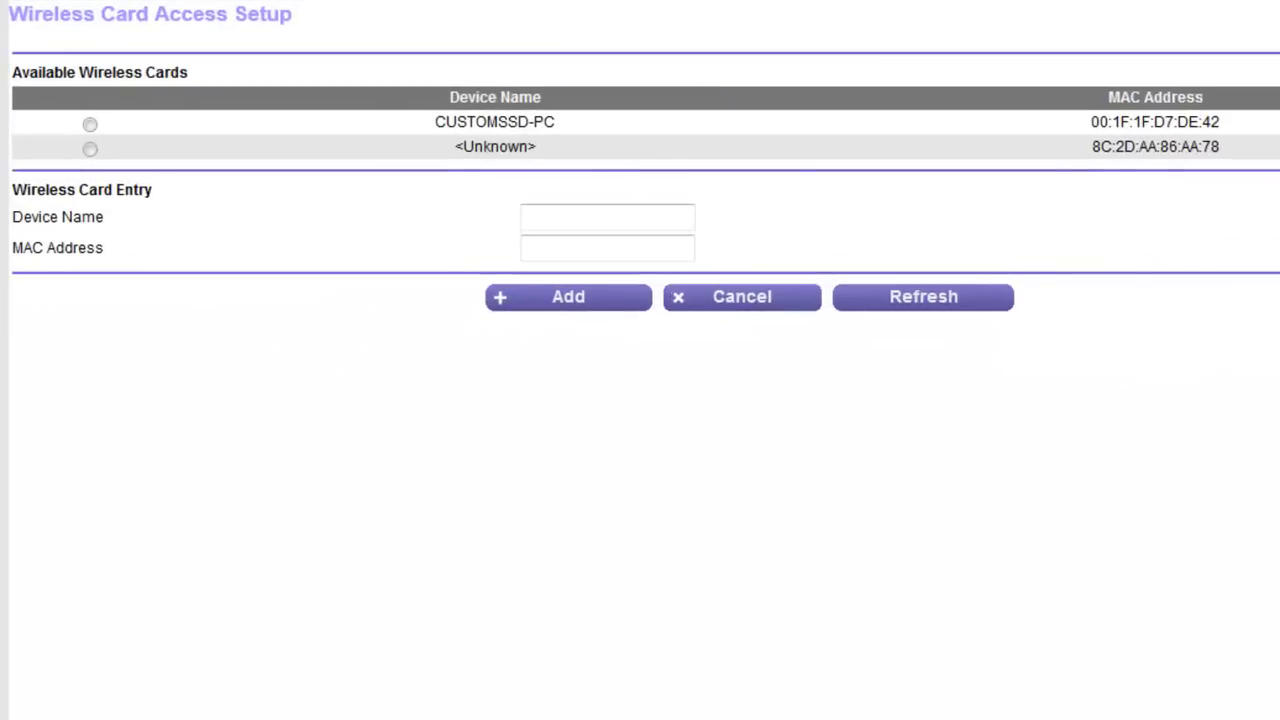
pyautogui.click(90, 125)
pyautogui.click(90, 149)
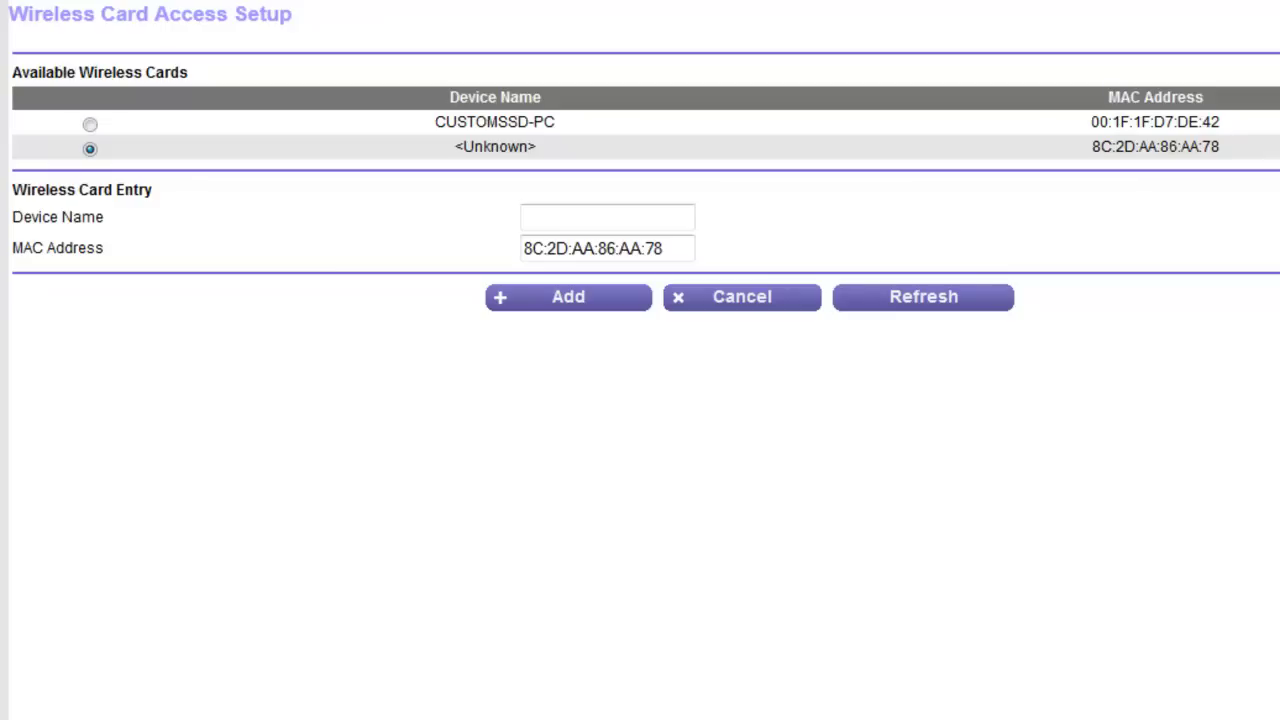
# Step: Examine the names and MAC addresses of the available wireless cards, and choose CUSTOMSSD-PC for the entry
pyautogui.moveTo(558, 122); pyautogui.dragTo(430, 106)
pyautogui.click(430, 122)
pyautogui.moveTo(543, 147); pyautogui.dragTo(453, 147)
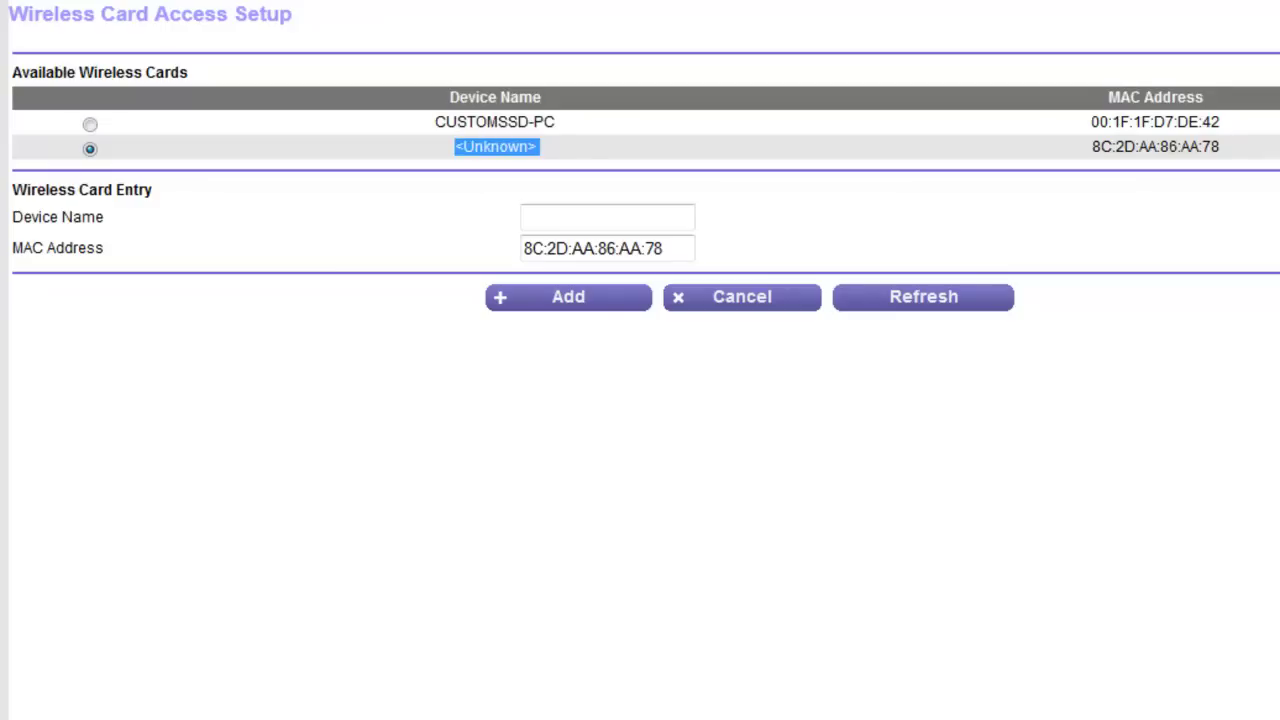
pyautogui.doubleClick(1155, 122)
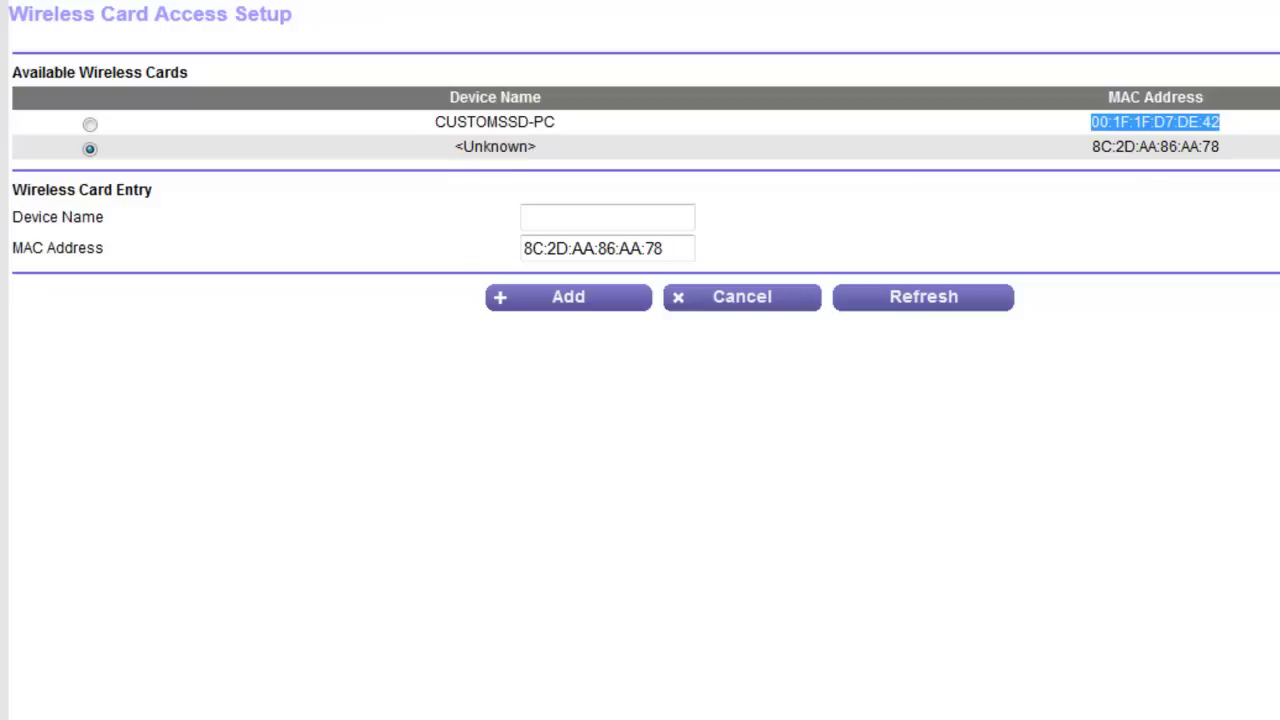
pyautogui.moveTo(1092, 147); pyautogui.dragTo(1221, 147)
pyautogui.moveTo(1090, 122); pyautogui.dragTo(1143, 123)
pyautogui.click(1143, 123)
pyautogui.click(90, 125)
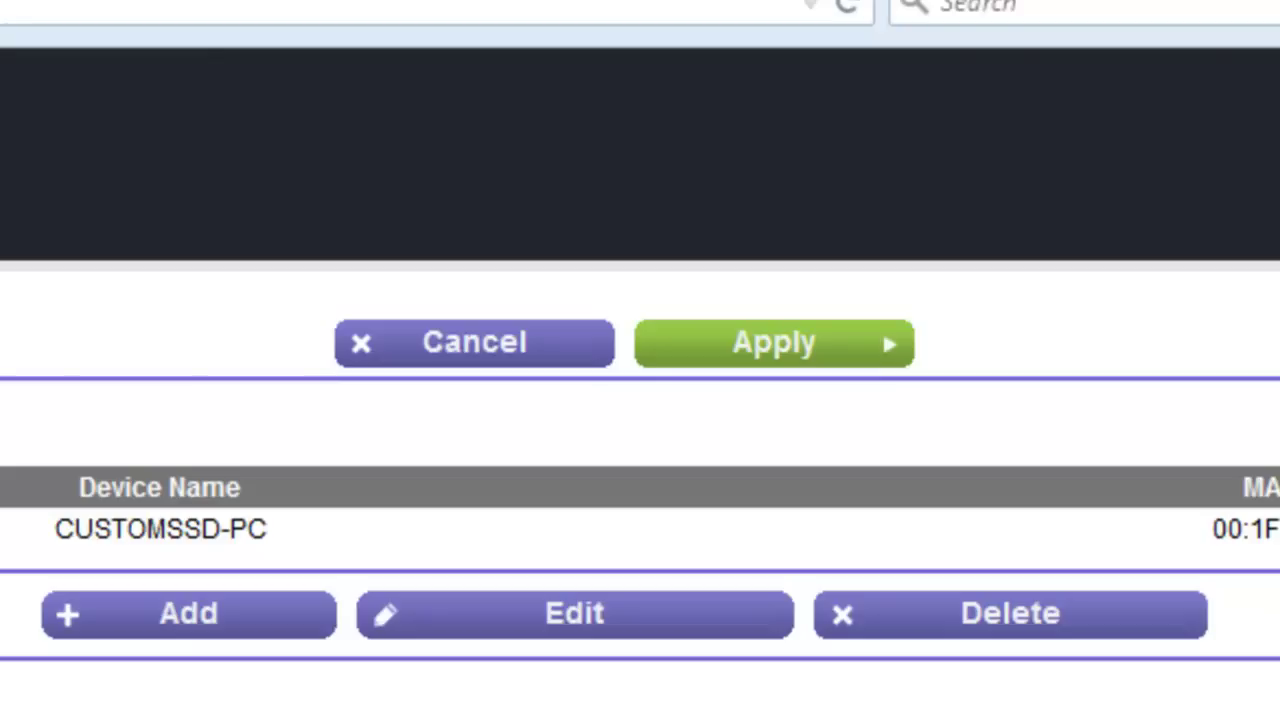
# Step: Apply the wireless card access list containing CUSTOMSSD-PC
pyautogui.tripleClick(161, 529)
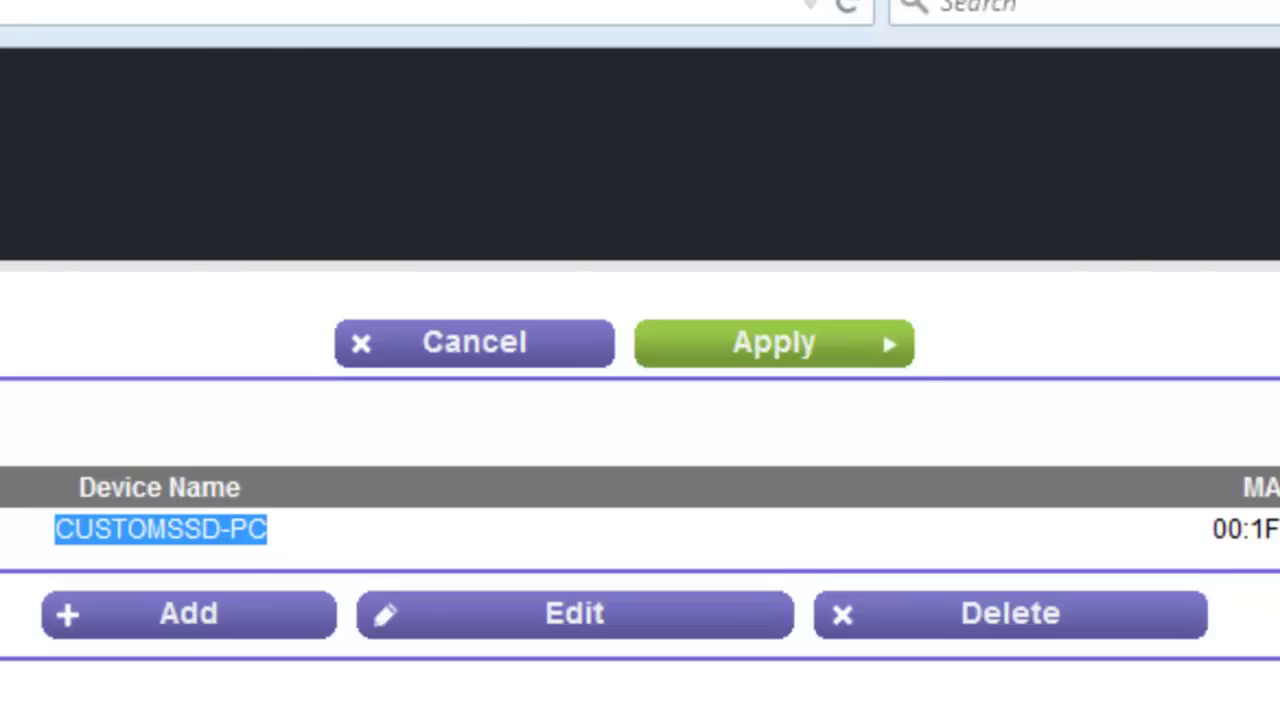
pyautogui.click(774, 343)
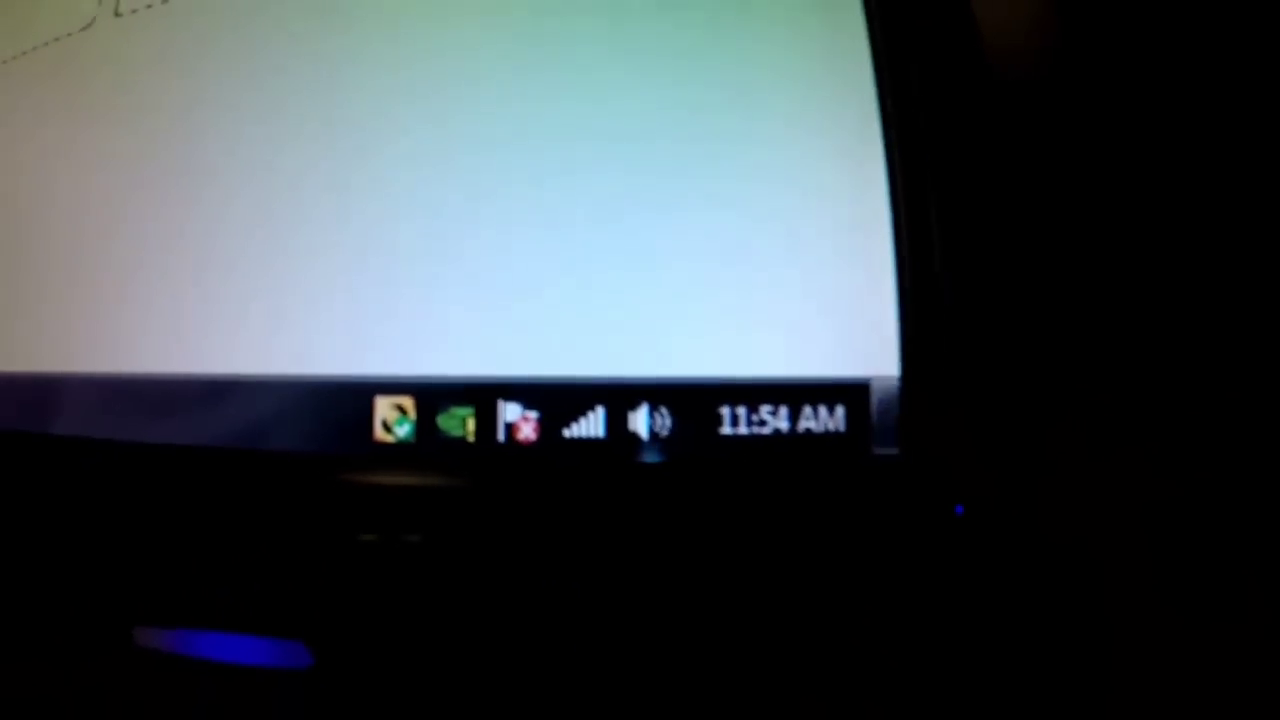
# Step: Check the PC's wireless network connection and test internet browsing on the YouTube home page
pyautogui.click(610, 466)
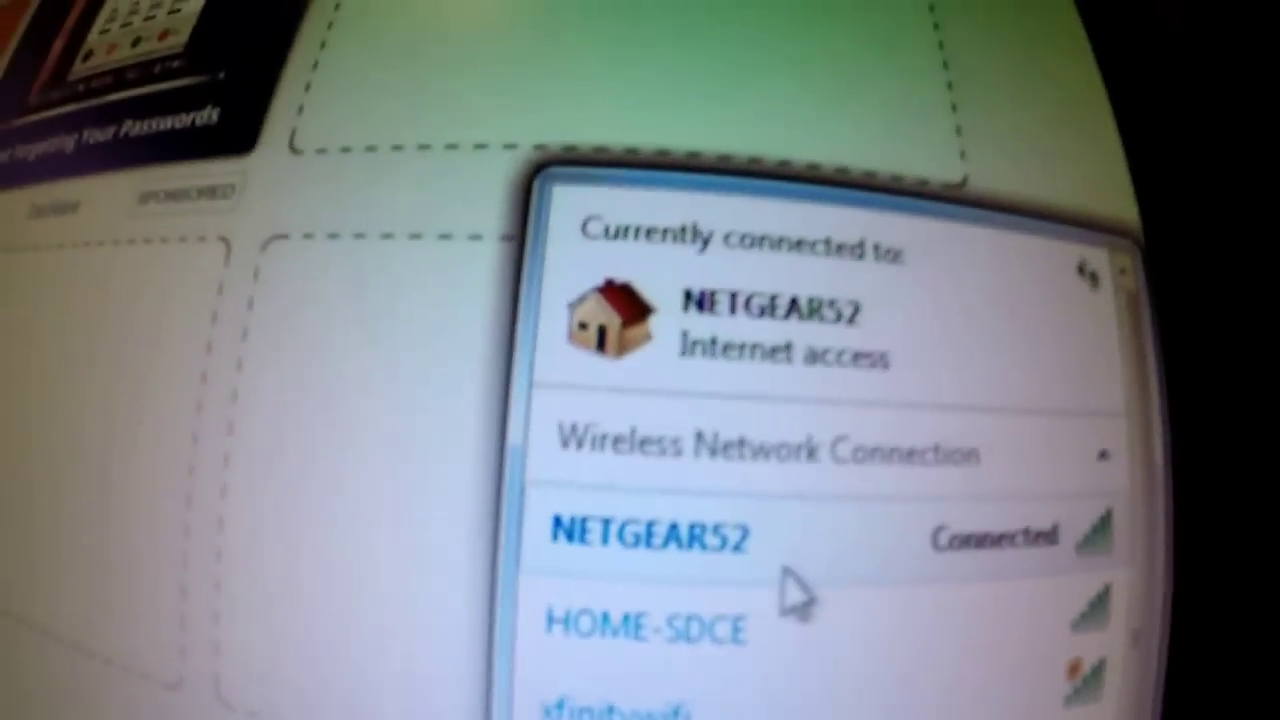
pyautogui.moveTo(790, 560)
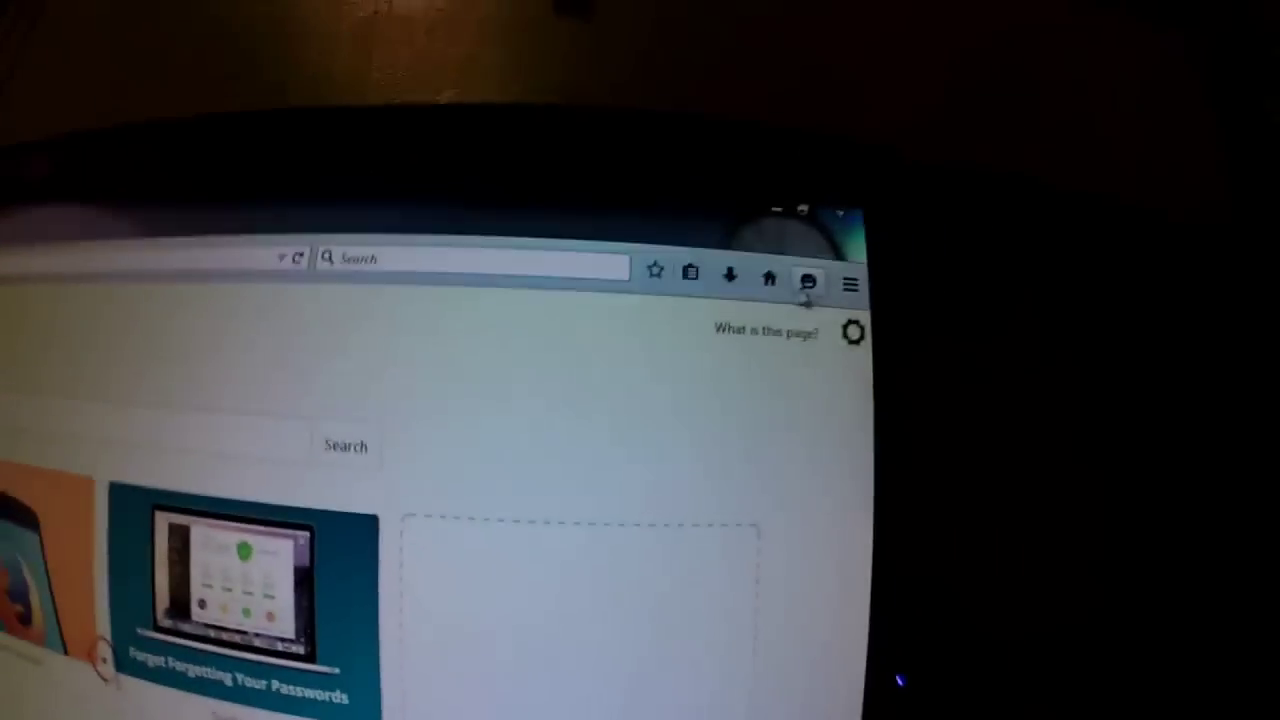
pyautogui.click(782, 388)
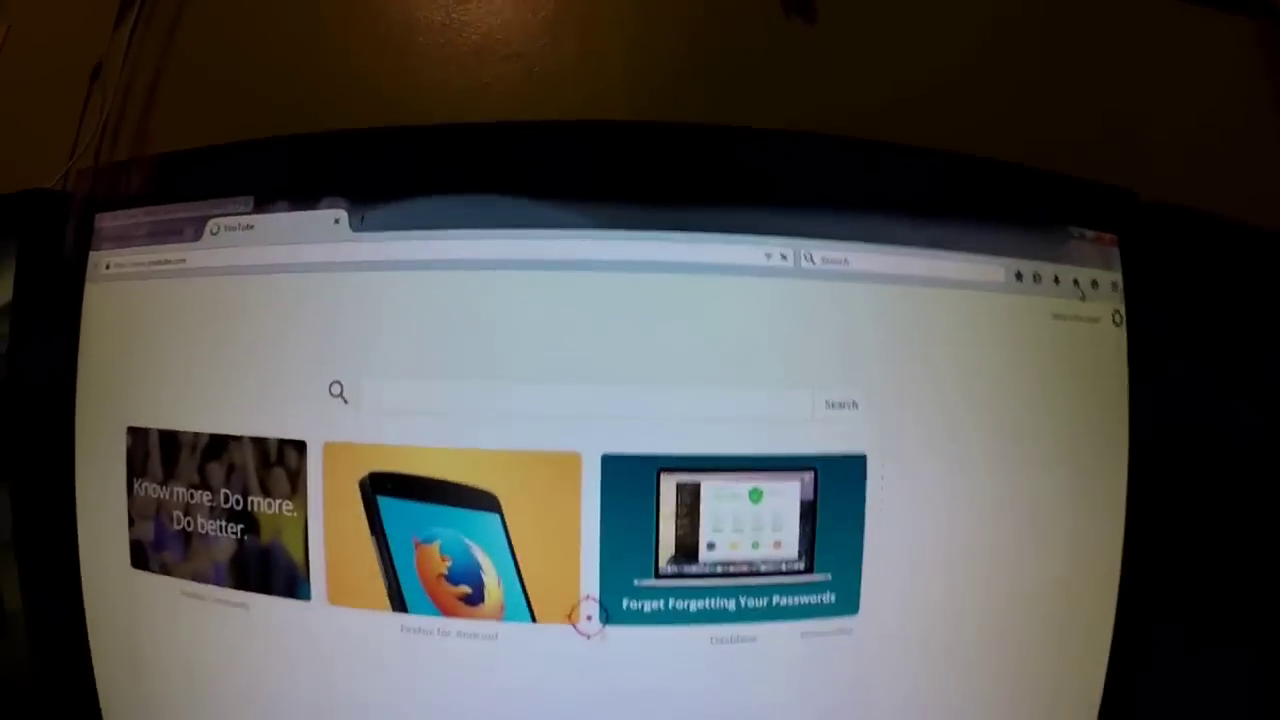
pyautogui.scroll(-10, 560, 470)
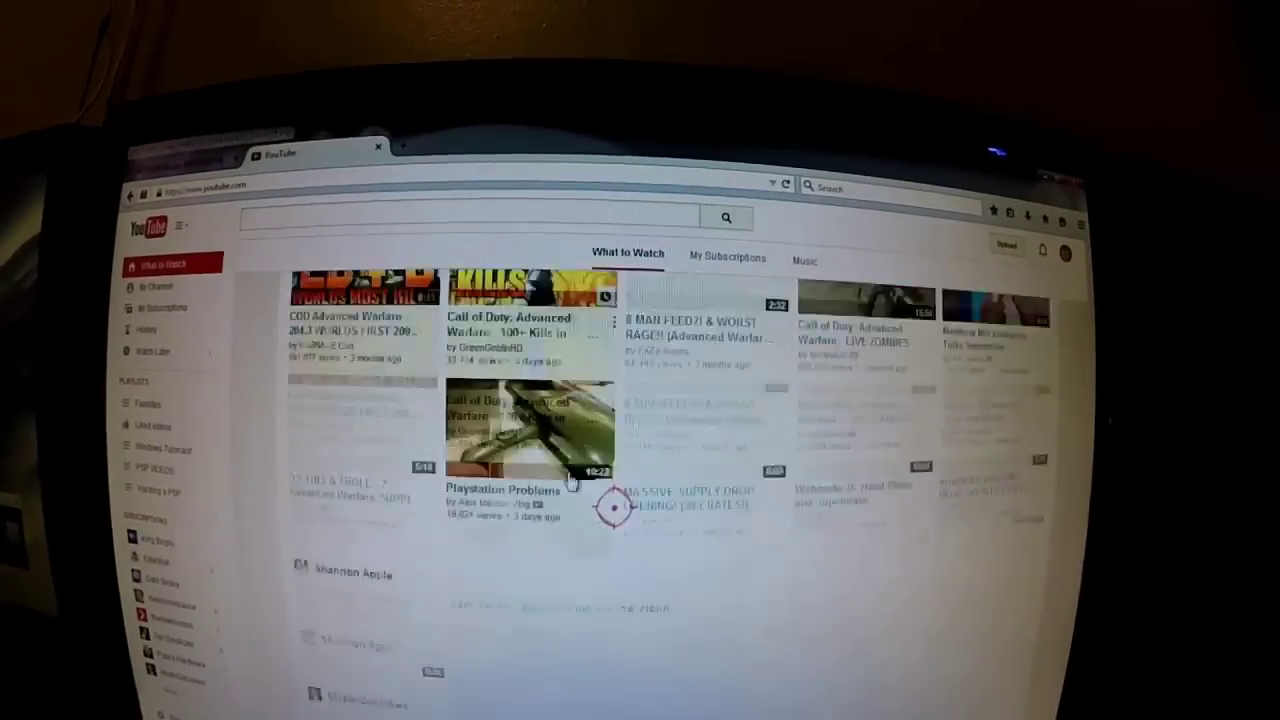
pyautogui.scroll(3, 577, 488)
pyautogui.scroll(-3, 610, 502)
pyautogui.press('super+d')
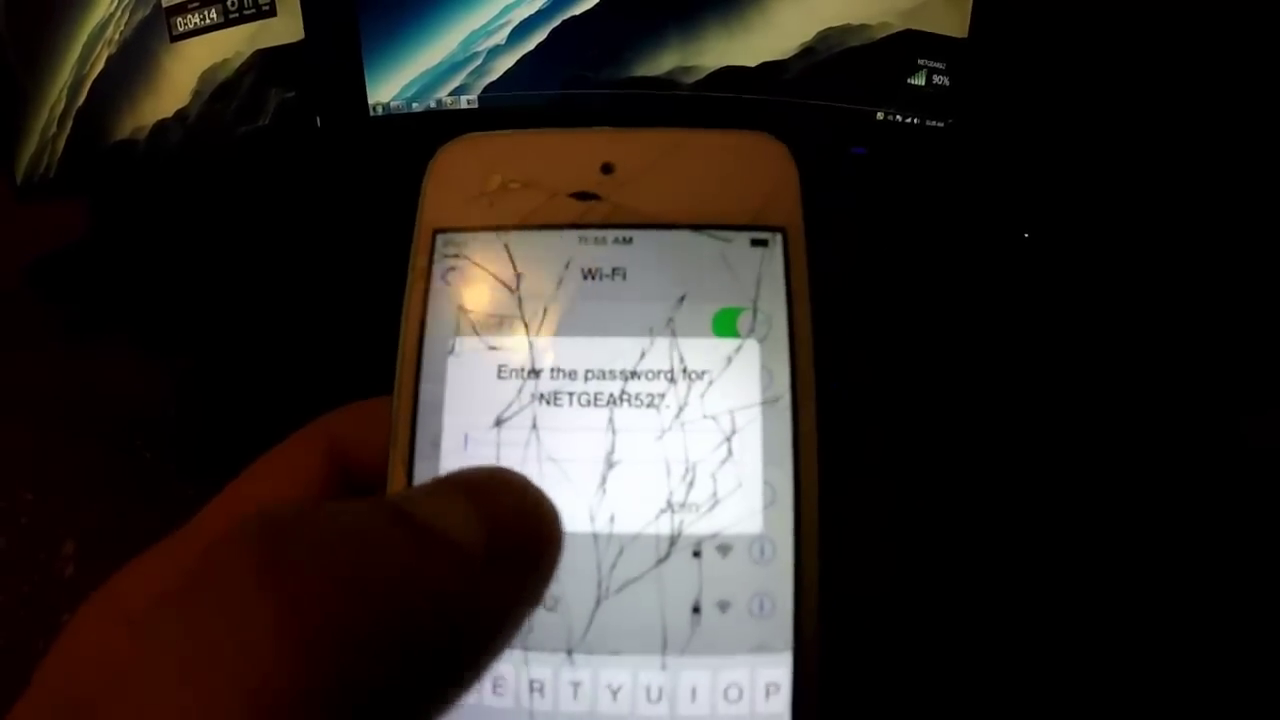
pyautogui.click(528, 505)
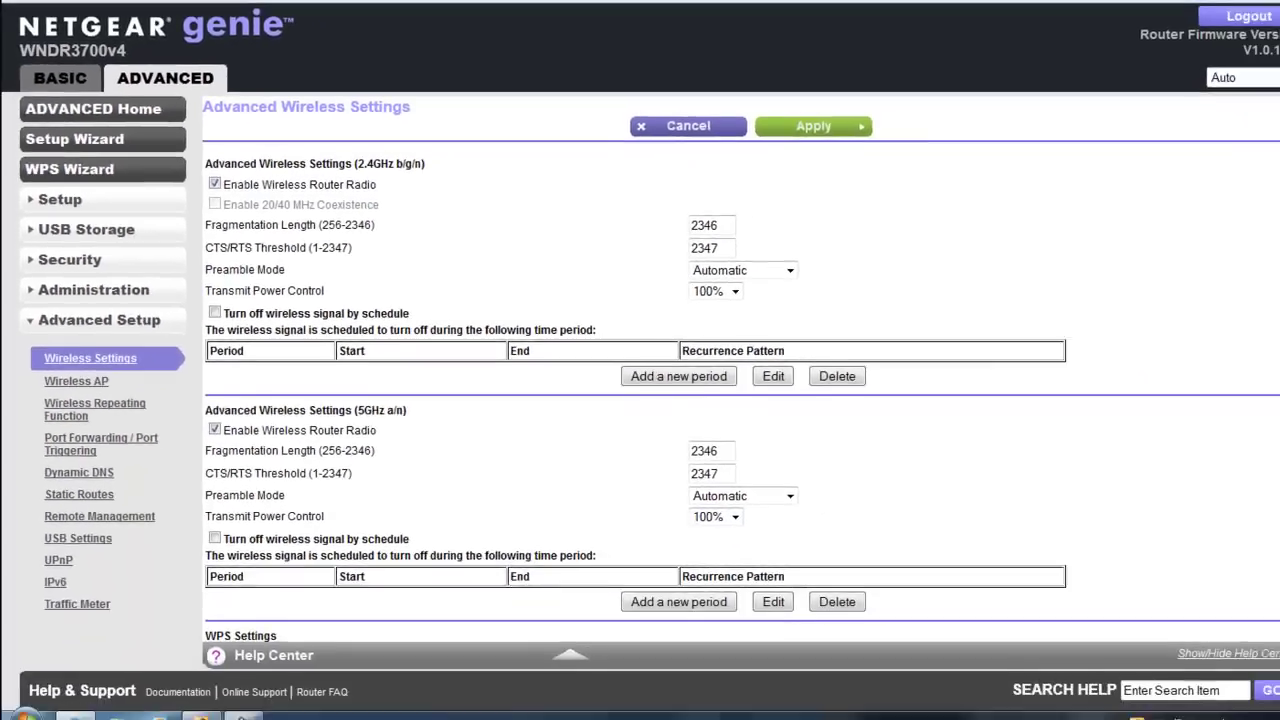
# Step: Turn off access control in the router's wireless card access list and apply the change
pyautogui.scroll(-3, 515, 610)
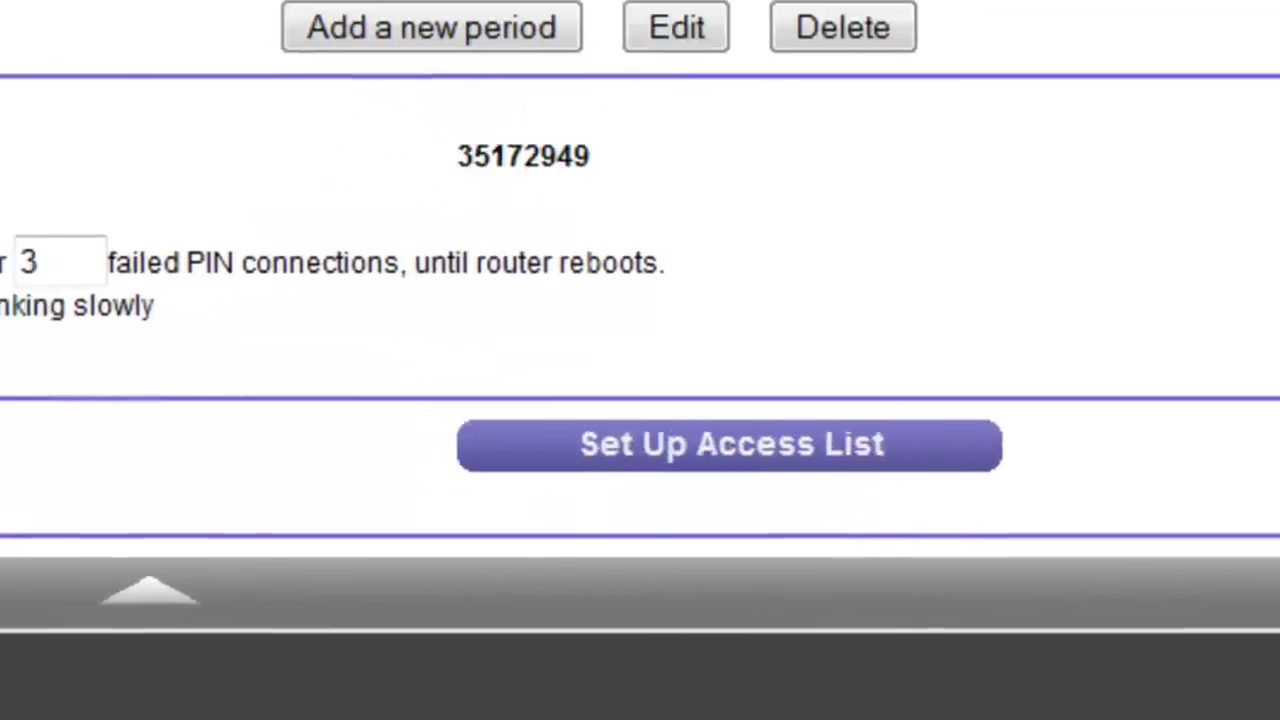
pyautogui.click(640, 371)
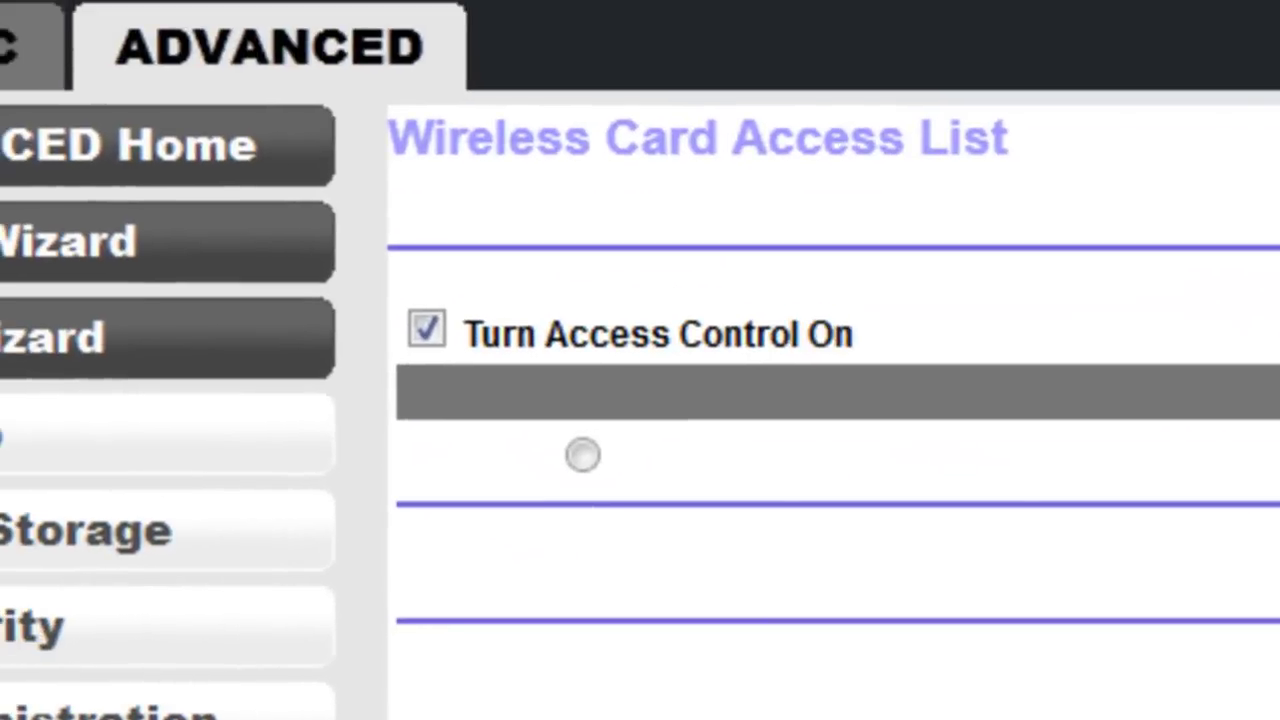
pyautogui.click(427, 329)
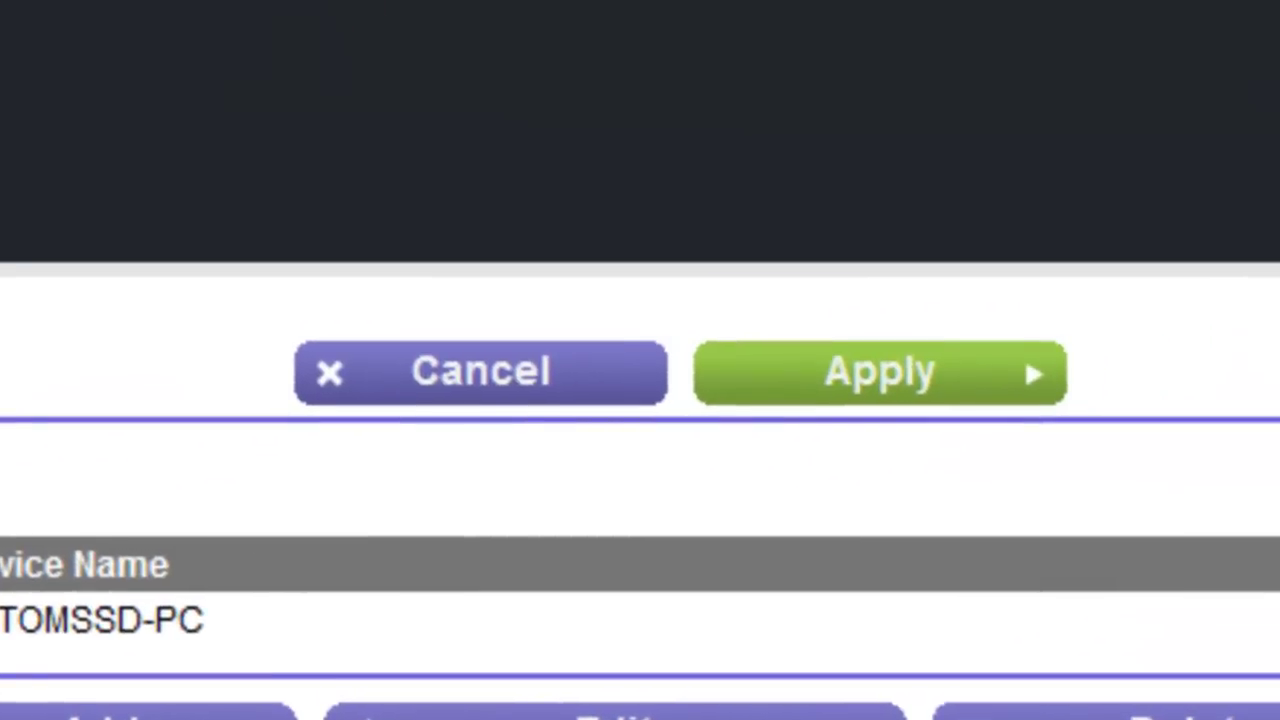
pyautogui.click(880, 373)
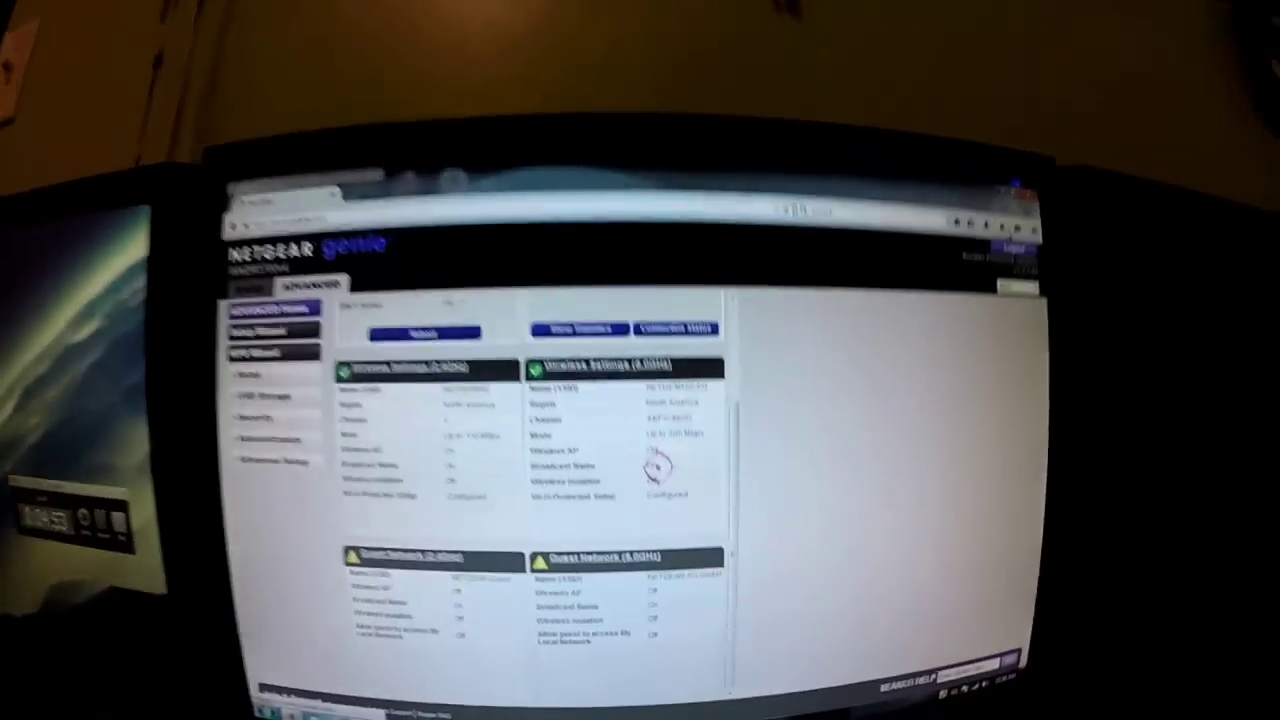
# Step: Load the YouTube home page to test the PC's internet connection with access control turned off
pyautogui.click(985, 303)
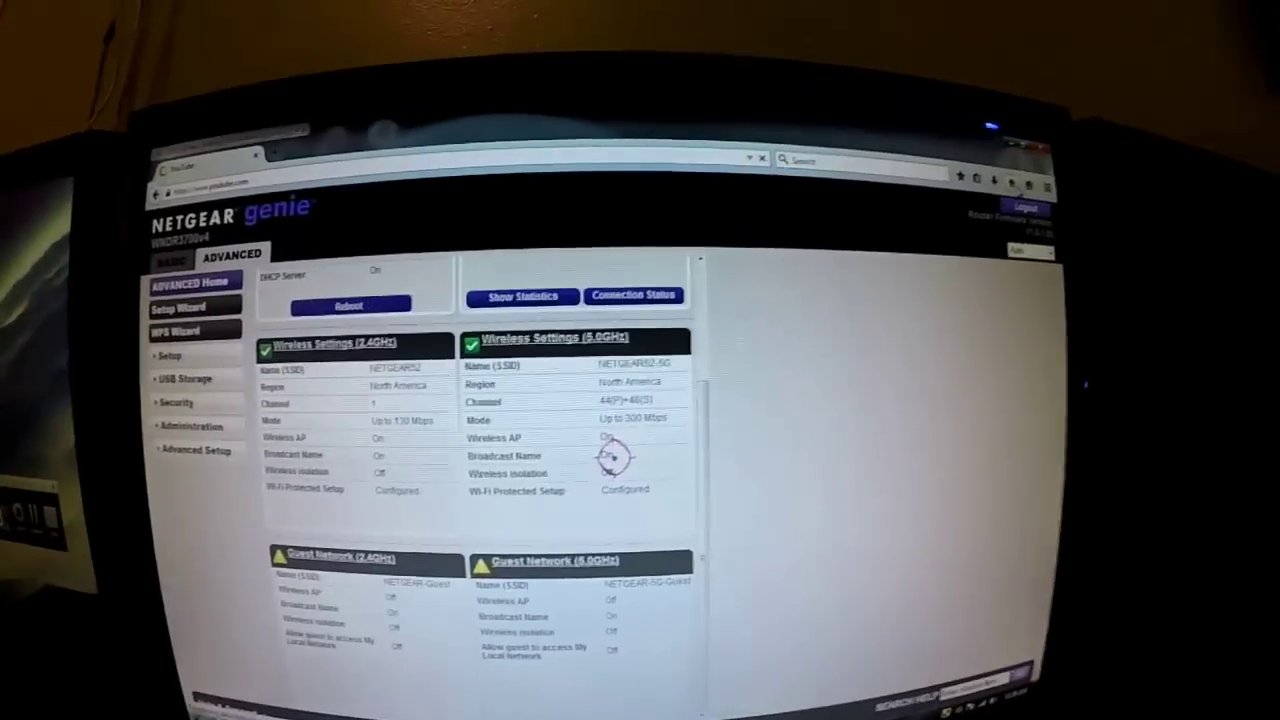